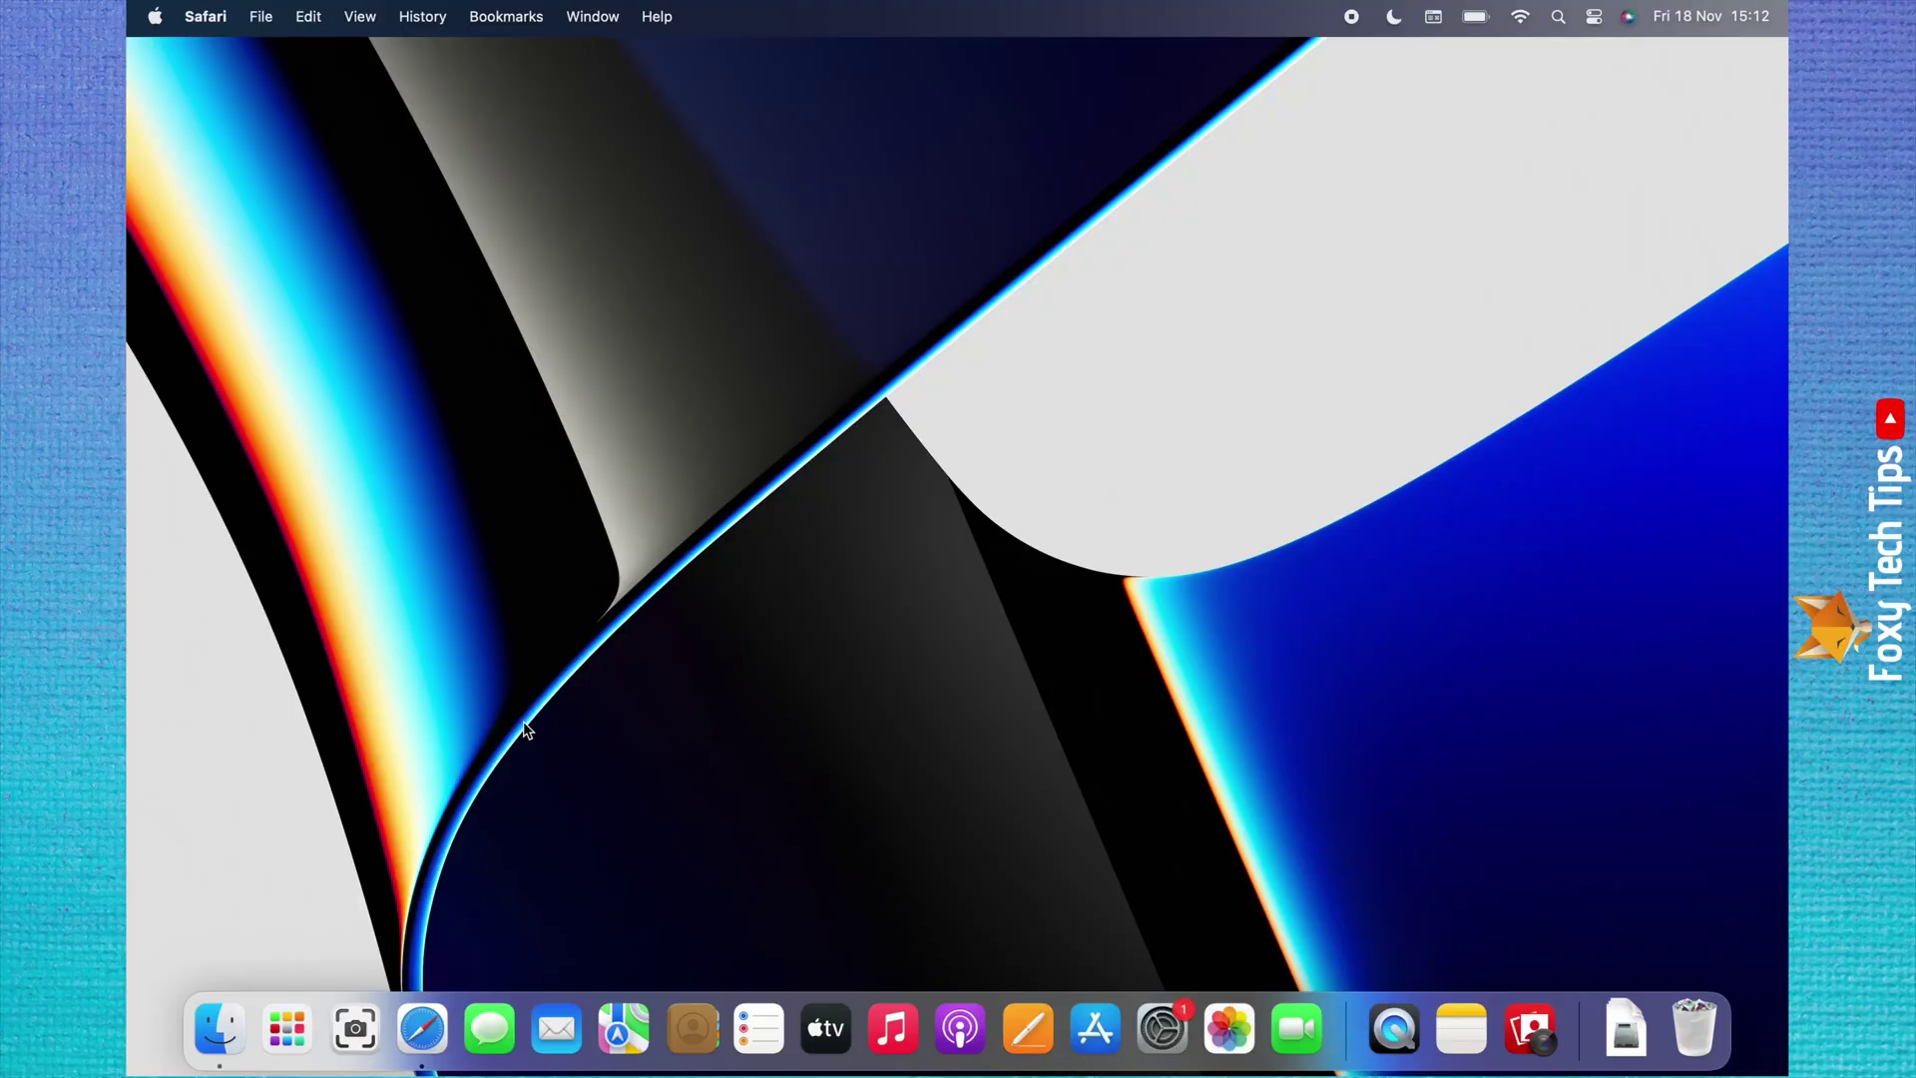
Launch Safari from the Dock and open the Safari app menu to Clear History
{"action": "left_click", "coordinate": [423, 1031]}
{"action": "left_click", "coordinate": [424, 1033]}
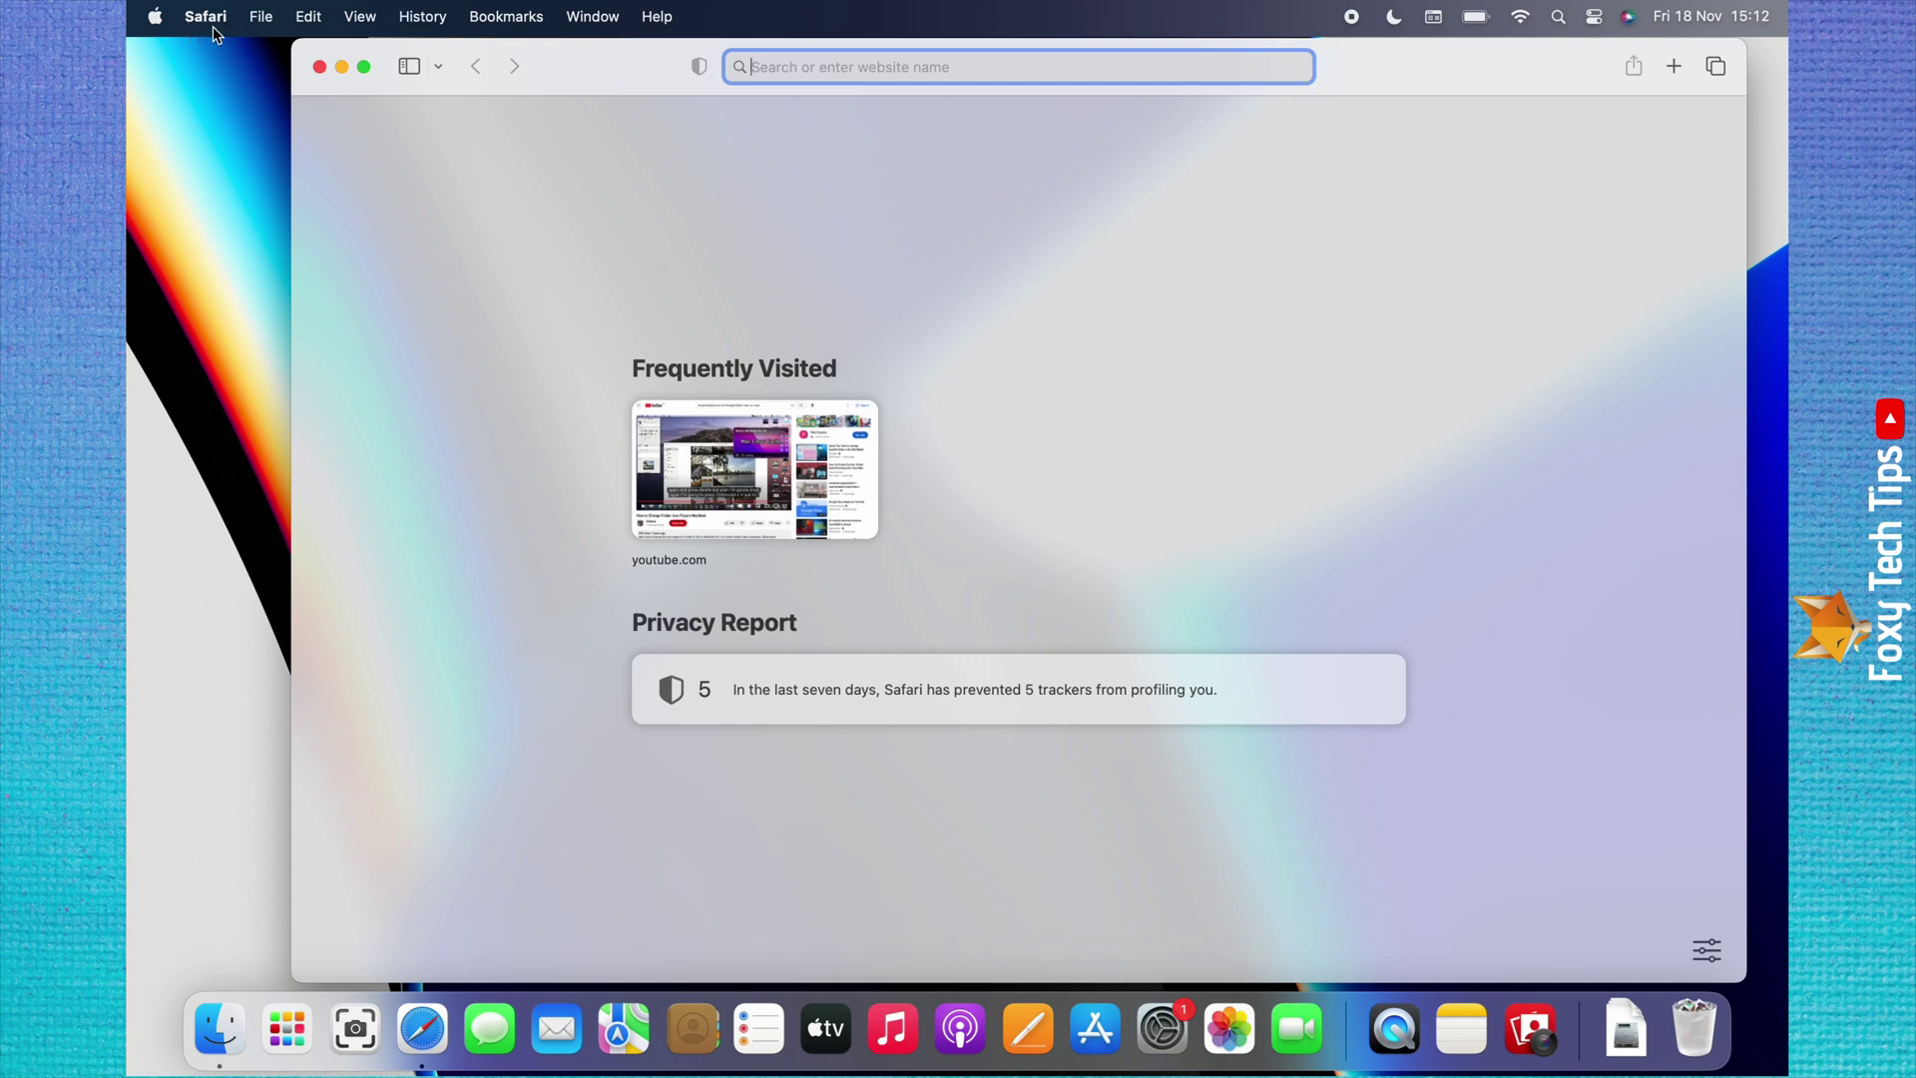
{"action": "left_click", "coordinate": [216, 28]}
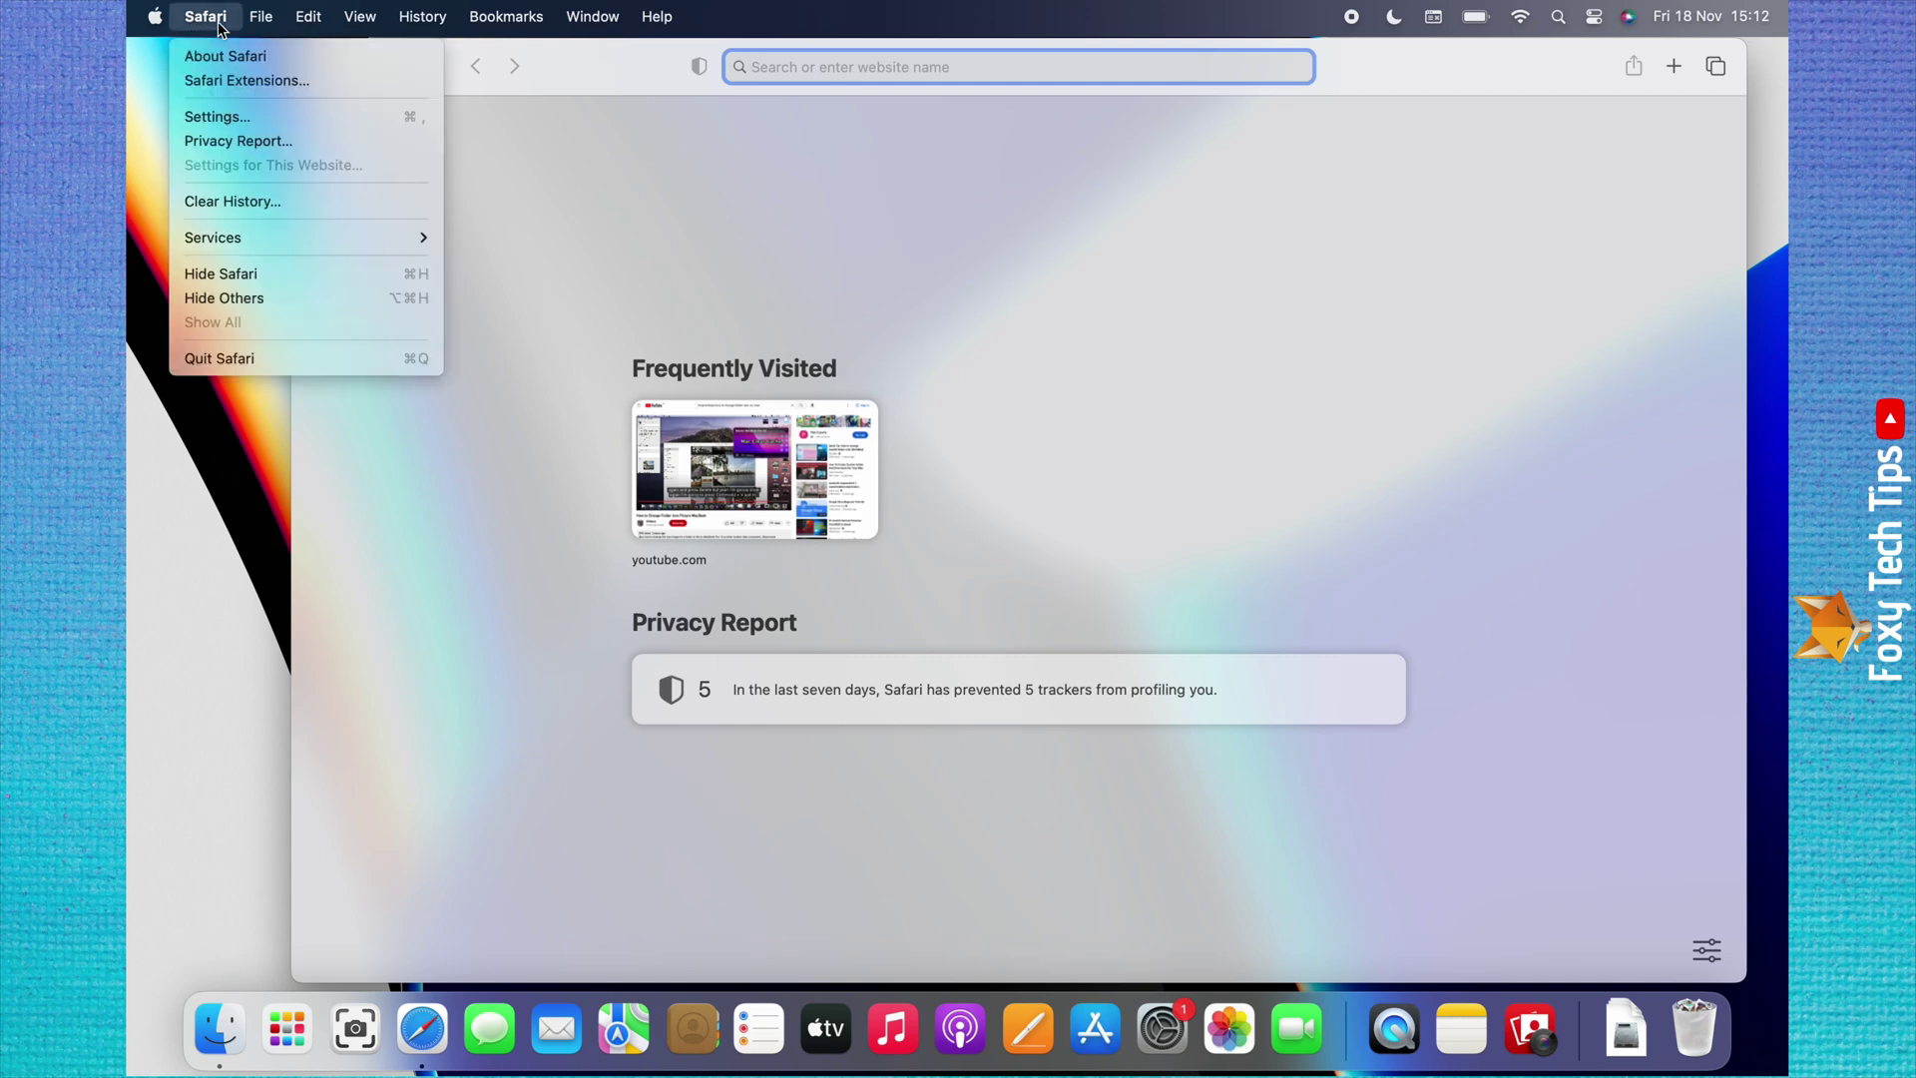
Start Clear History and set the time range to "all history"
{"action": "left_click", "coordinate": [235, 210]}
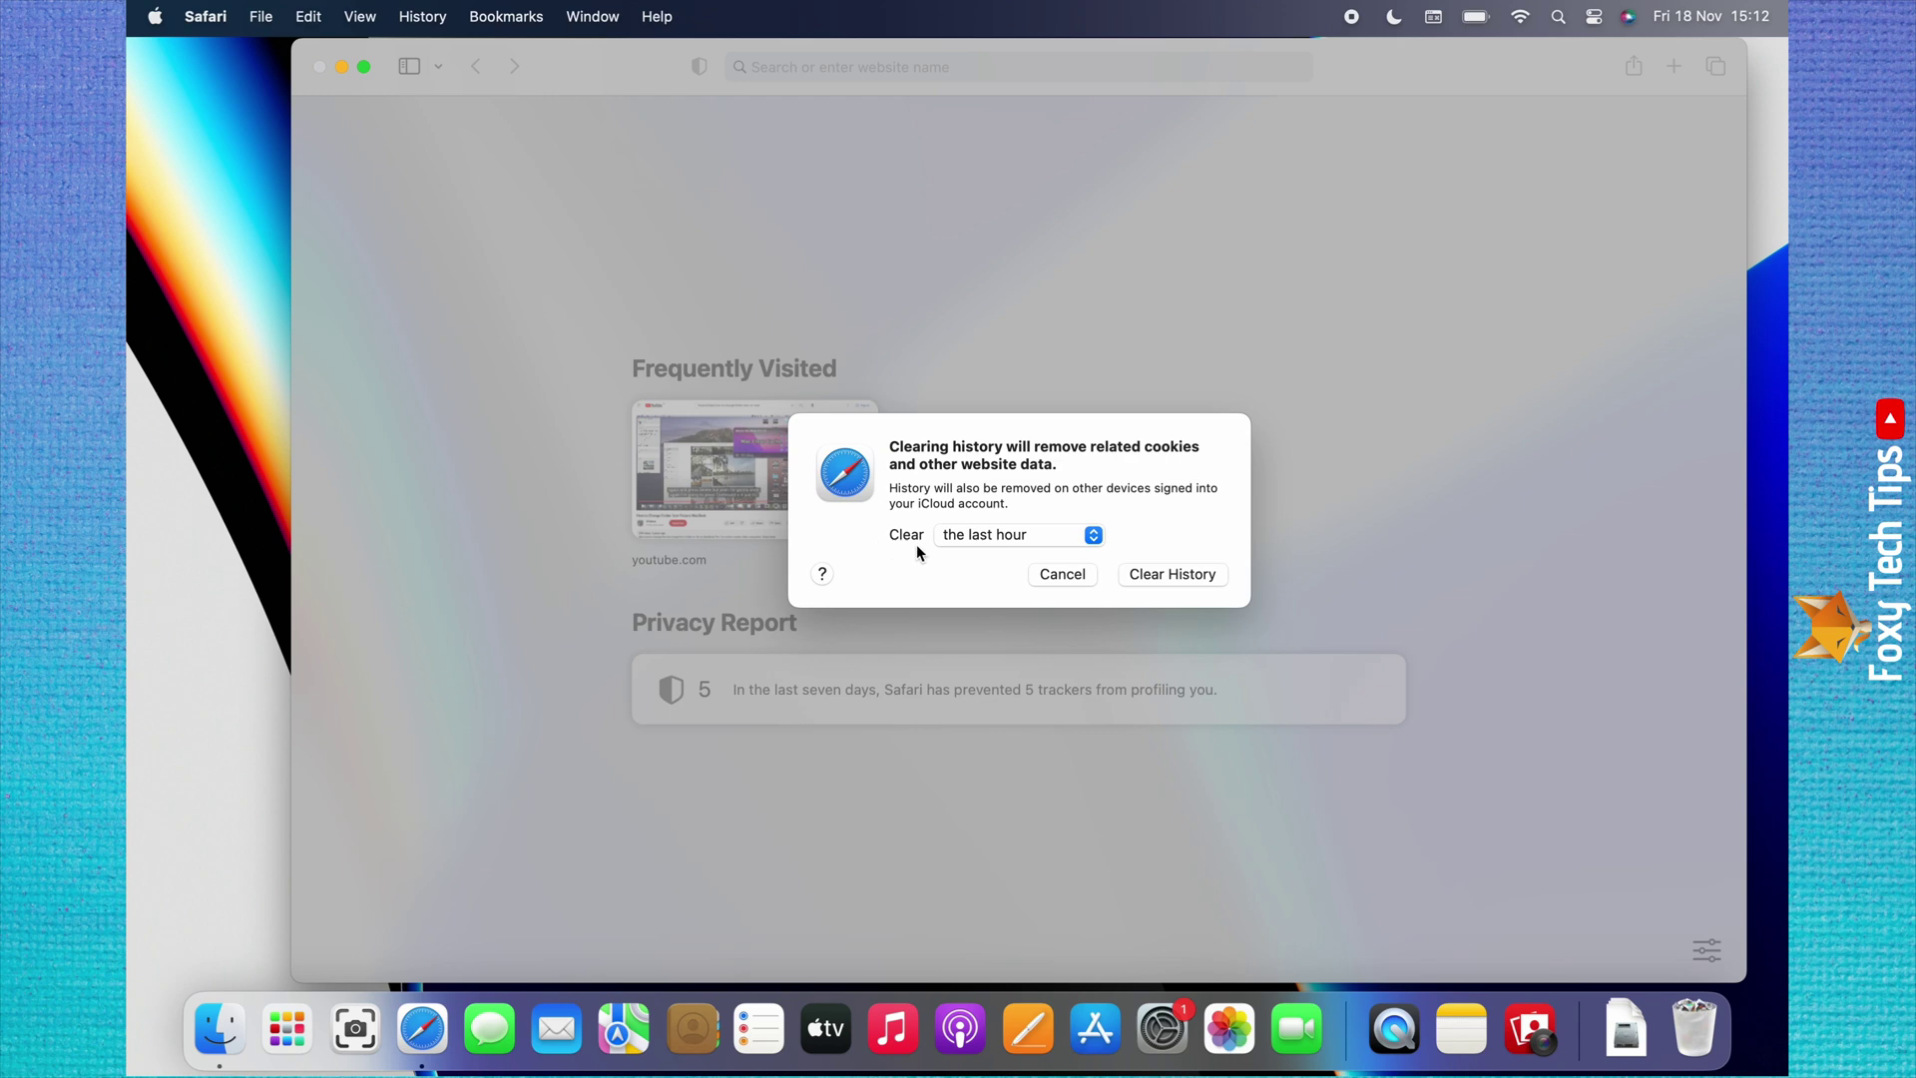
{"action": "left_click", "coordinate": [1005, 548]}
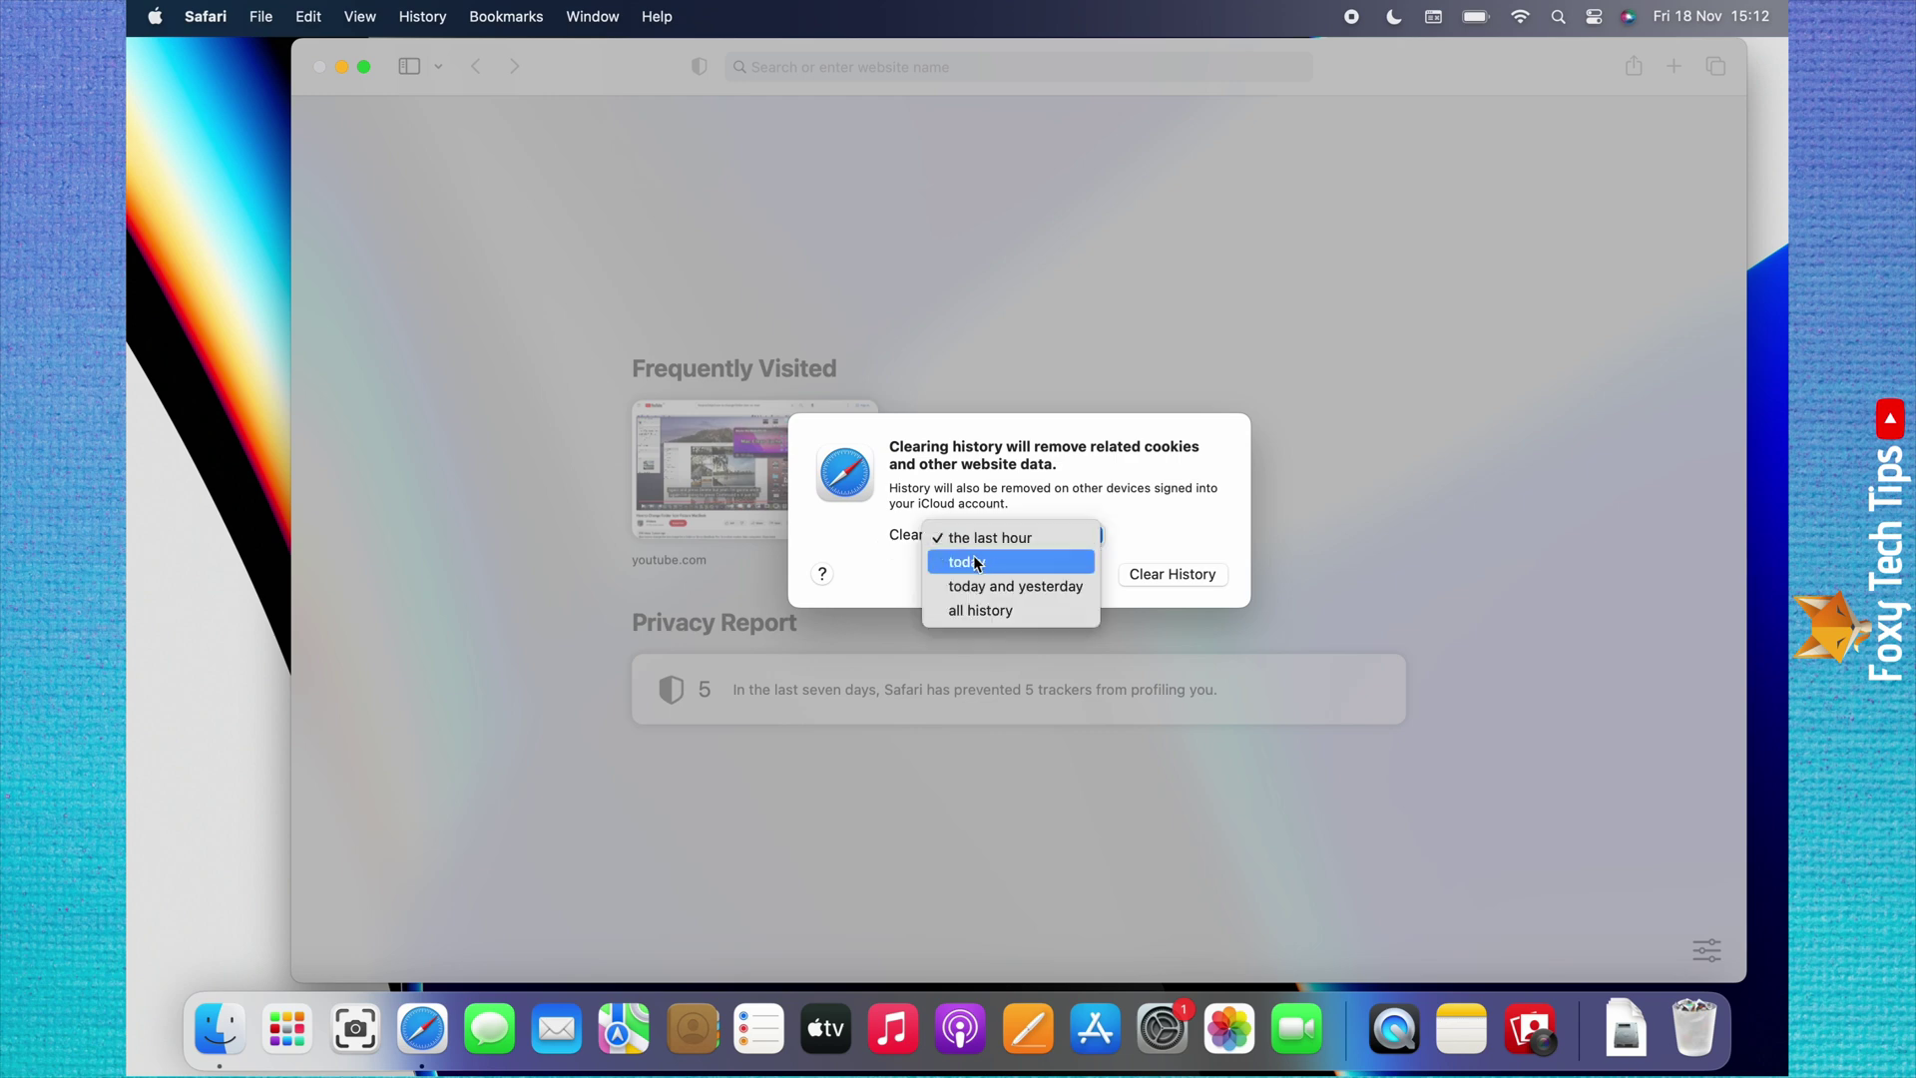
{"action": "left_click", "coordinate": [977, 613]}
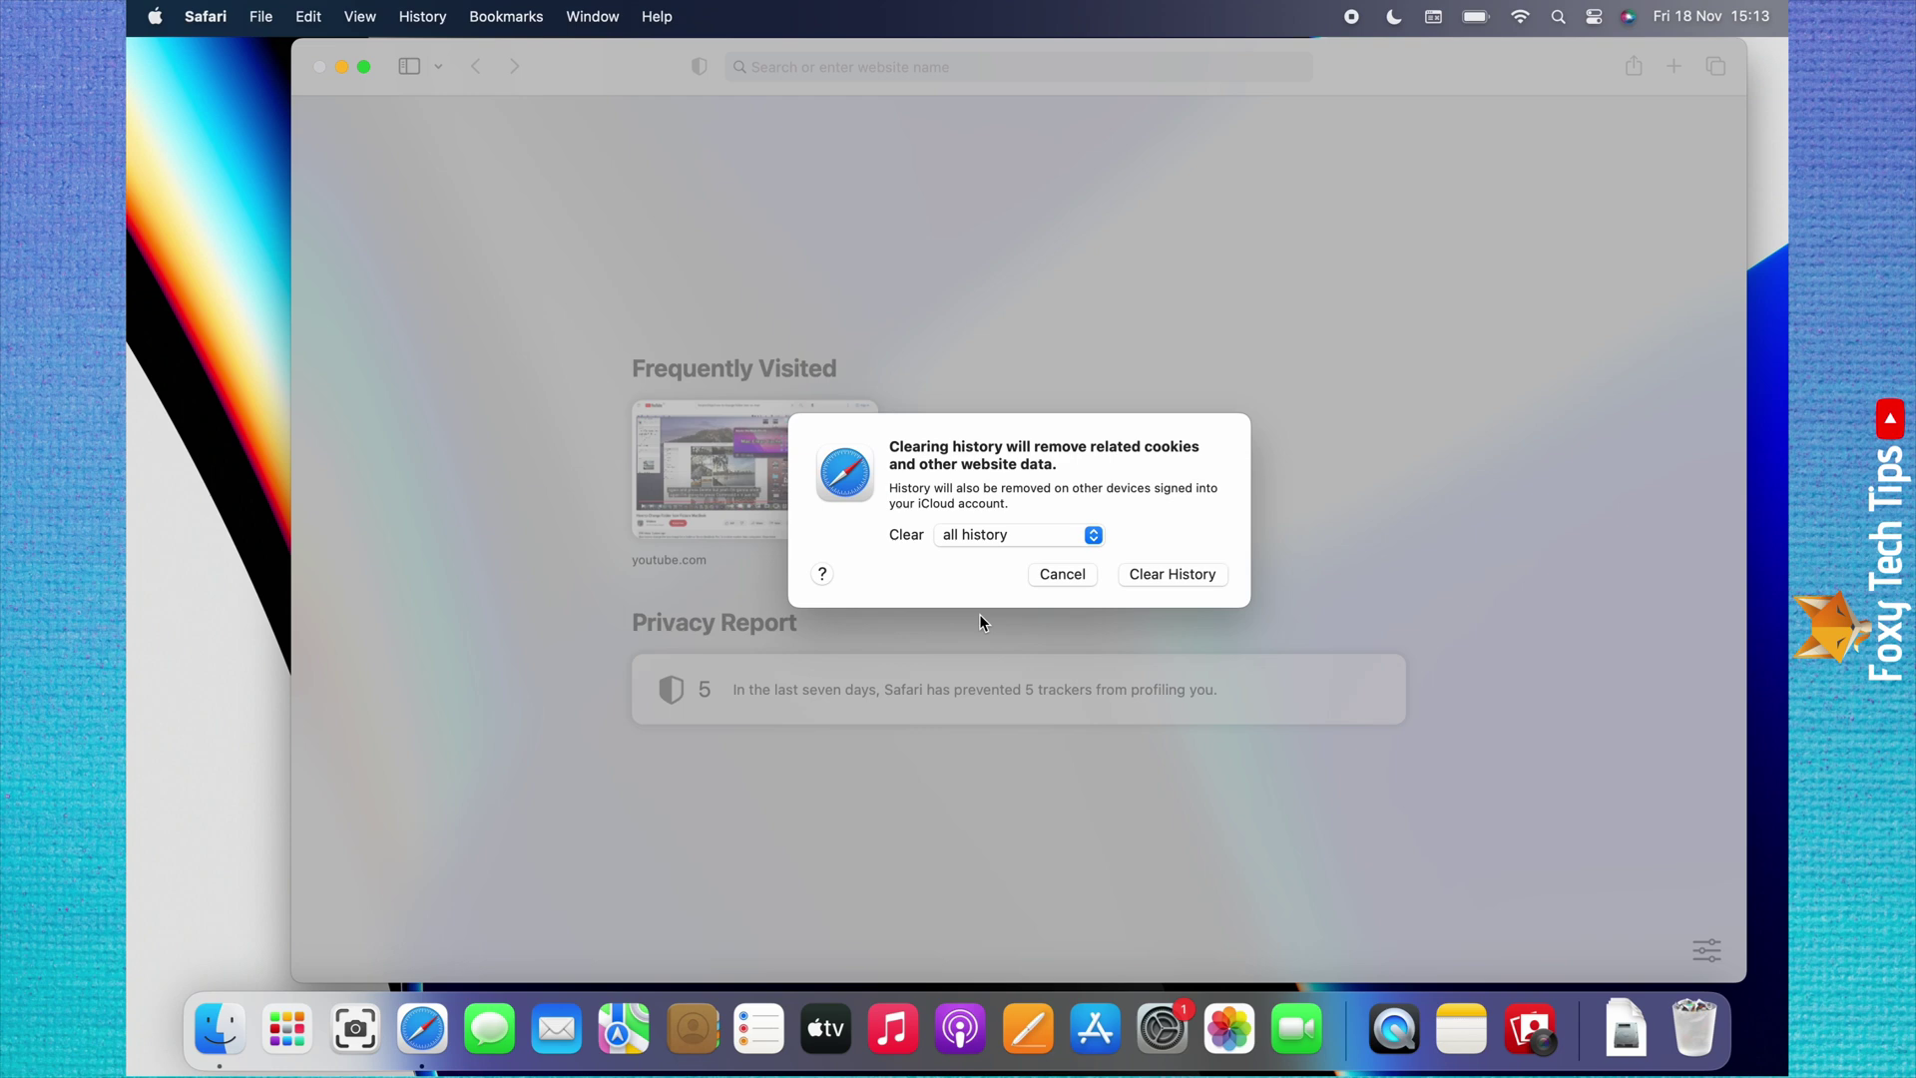
Confirm Clear History to erase all browsing history and remove Frequently Visited
{"action": "left_click", "coordinate": [1176, 578]}
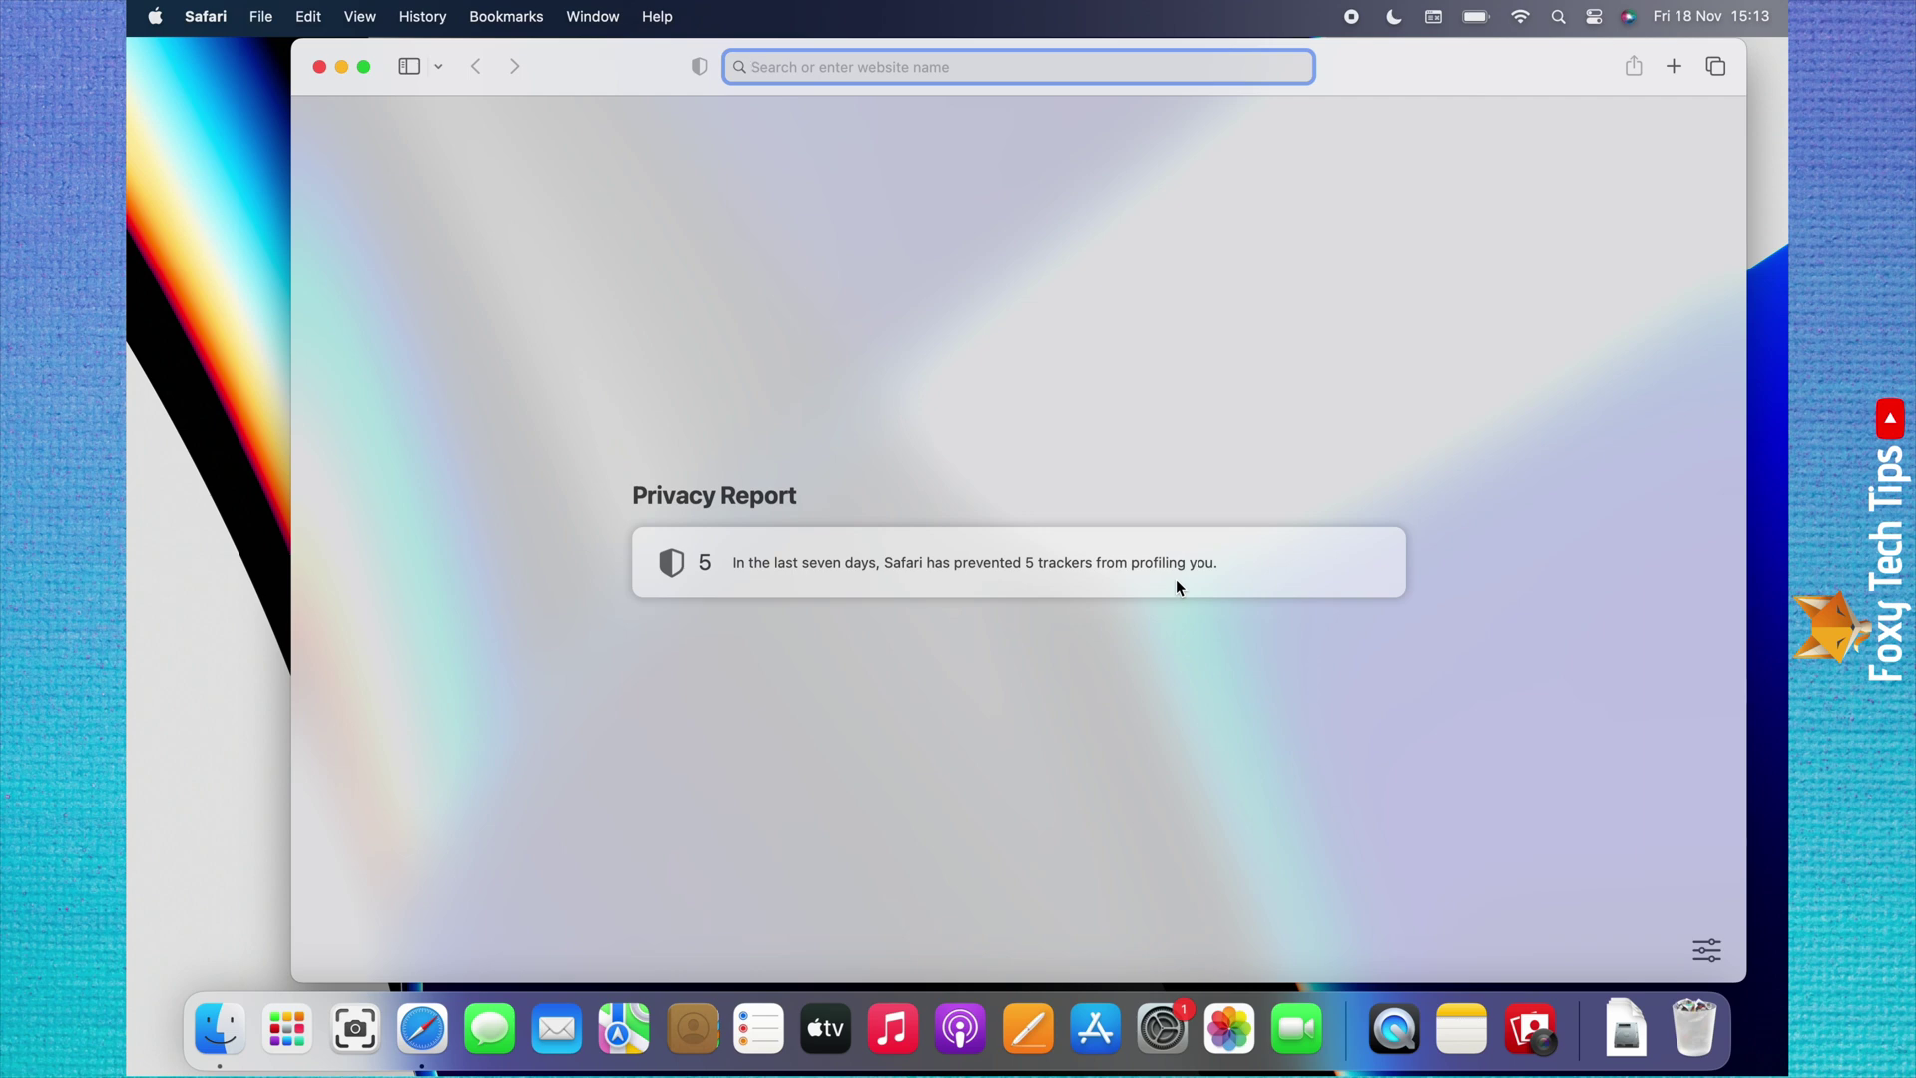